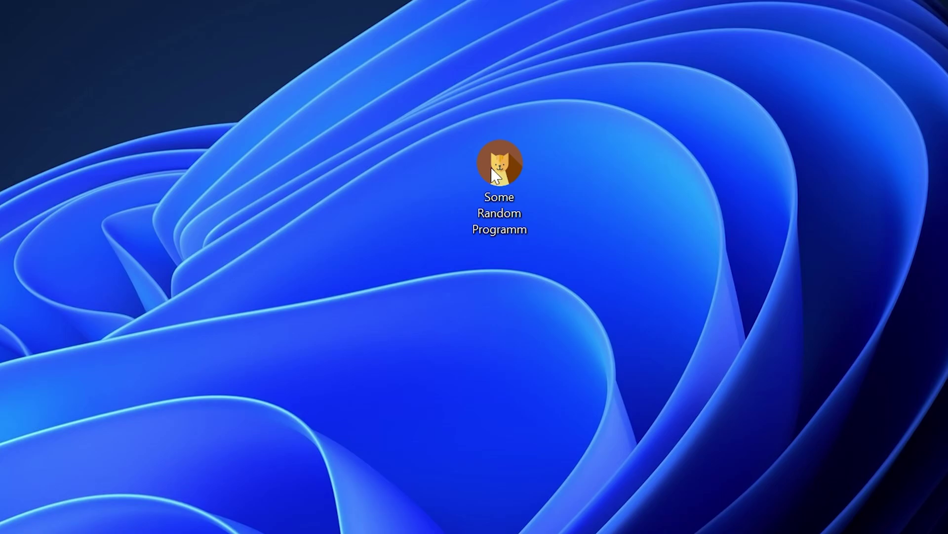
Step: Launch the Some Random Programm desktop shortcut to reveal the missing zunecfg.dll error
{"action": "double_click", "coordinate": [509, 161]}
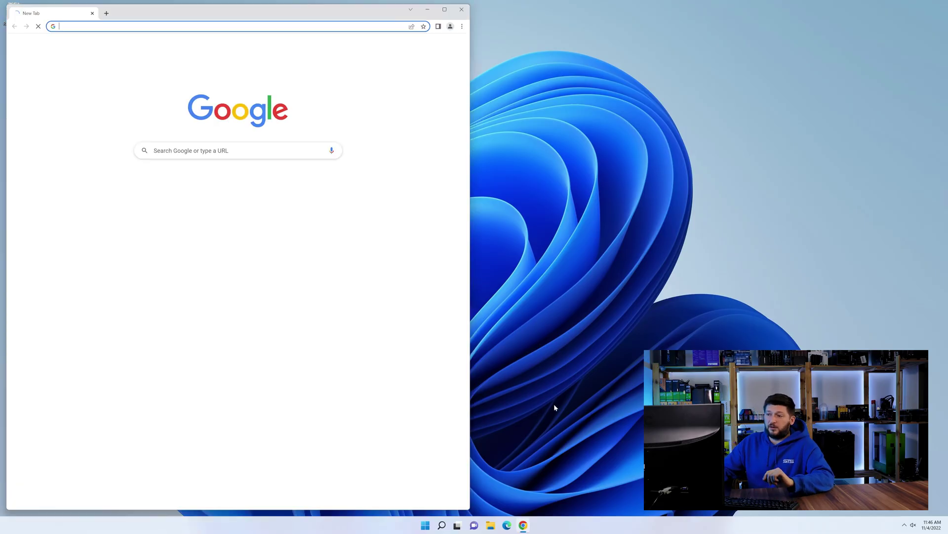
Step: Load the sts-tutorial ziparchive page and download ziparchive.dll (32-Bit).zip
{"action": "type", "text": "https://sts-tutorial.com/download/ziparchive"}
{"action": "key", "text": "Return"}
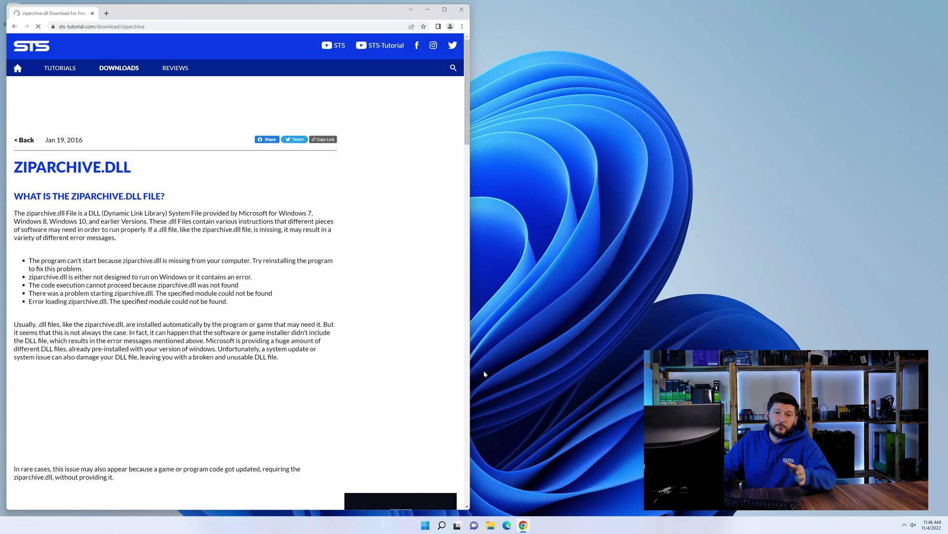
{"action": "scroll", "coordinate": [96, 285], "scroll_direction": "down", "scroll_amount": 12}
{"action": "scroll", "coordinate": [96, 286], "scroll_direction": "down", "scroll_amount": 20}
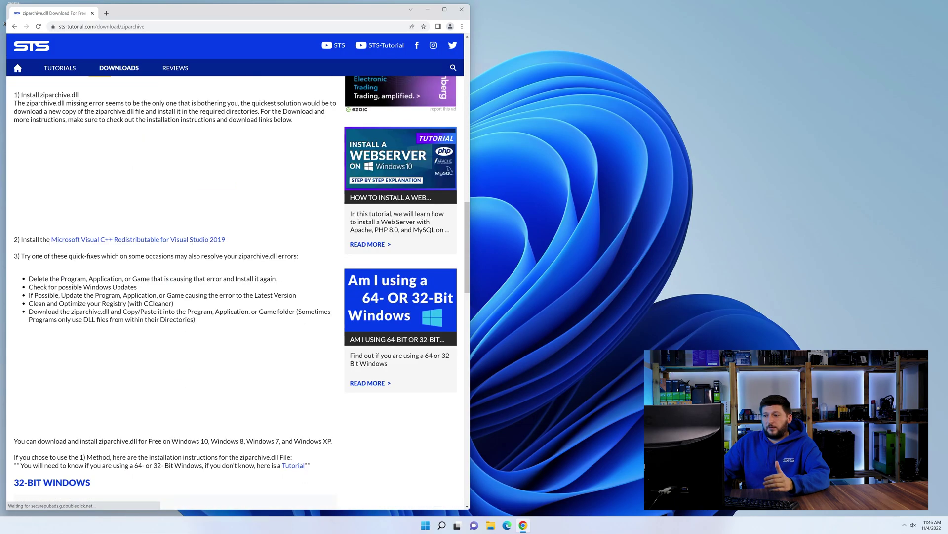
{"action": "scroll", "coordinate": [97, 286], "scroll_direction": "down", "scroll_amount": 4}
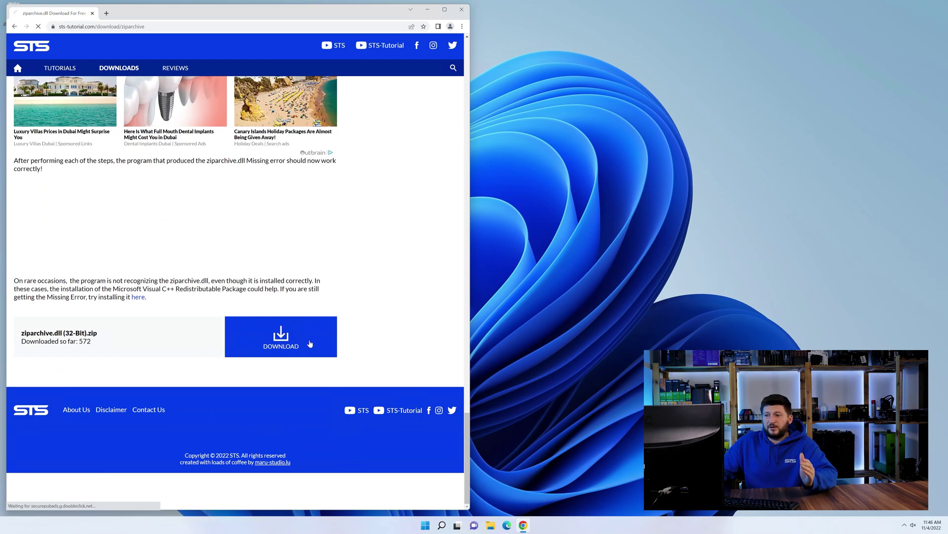
{"action": "left_click", "coordinate": [310, 343]}
{"action": "scroll", "coordinate": [262, 342], "scroll_direction": "down", "scroll_amount": 3}
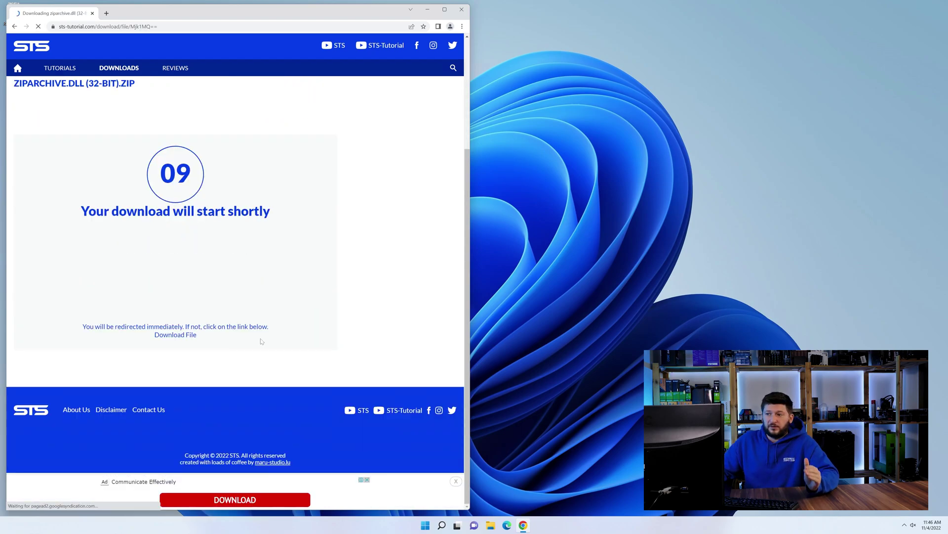
{"action": "left_click", "coordinate": [184, 335]}
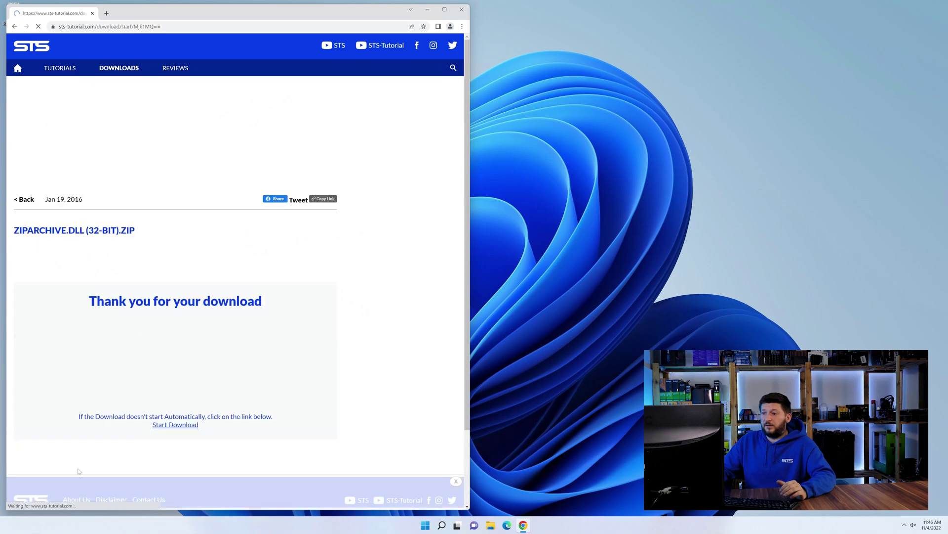
Step: Open the downloaded zip and its ziparchive.dll (32-Bit) folder, closing the browser
{"action": "left_click", "coordinate": [49, 499]}
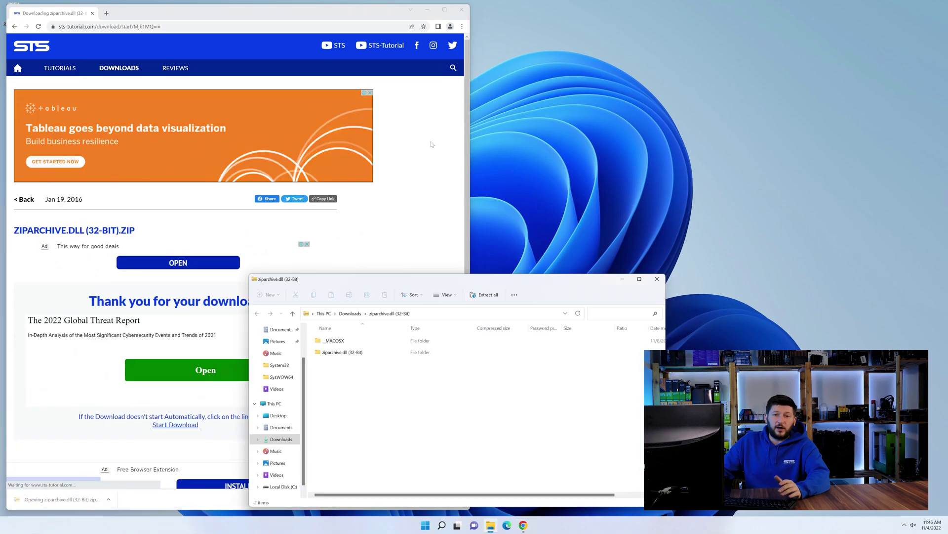
{"action": "left_click", "coordinate": [462, 10]}
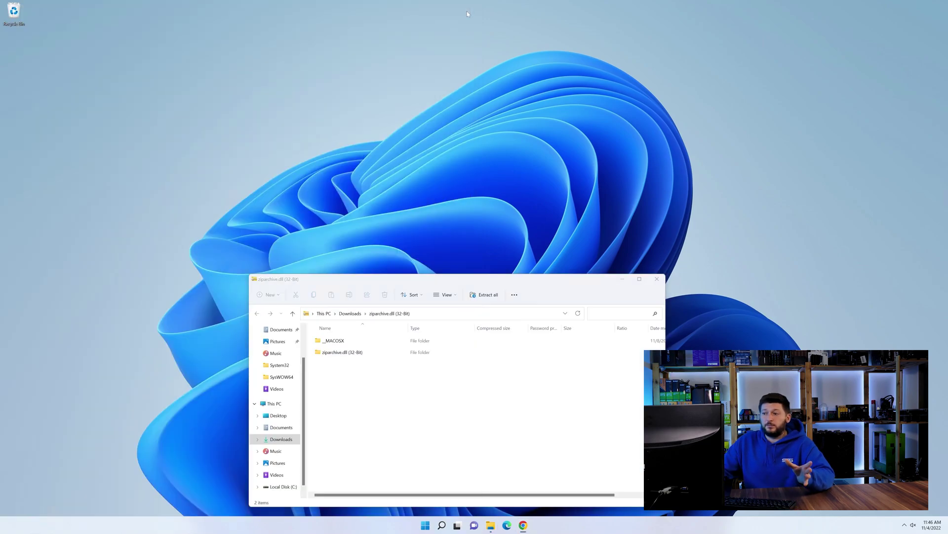
{"action": "double_click", "coordinate": [346, 353]}
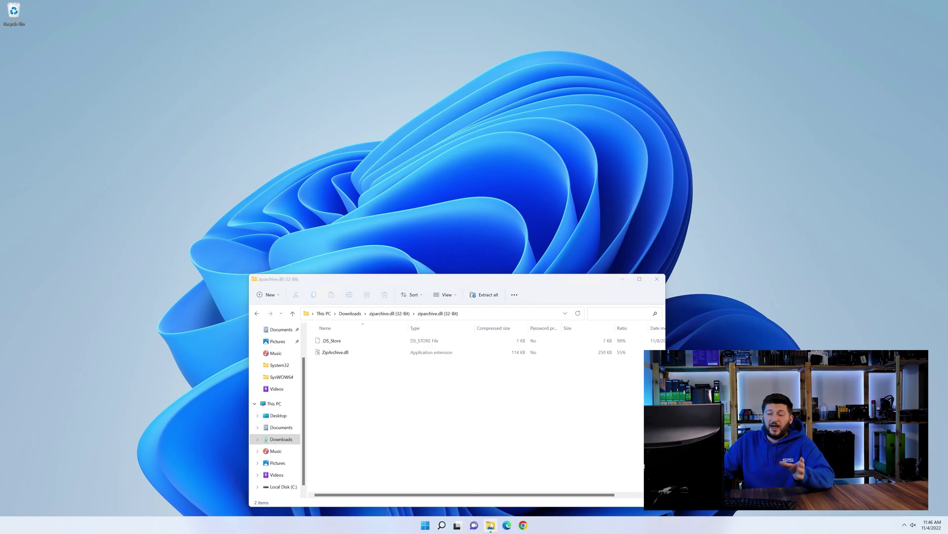
Step: Open a second Explorer window at C:\Windows via This PC and Local Disk (C:)
{"action": "key", "text": "super+e"}
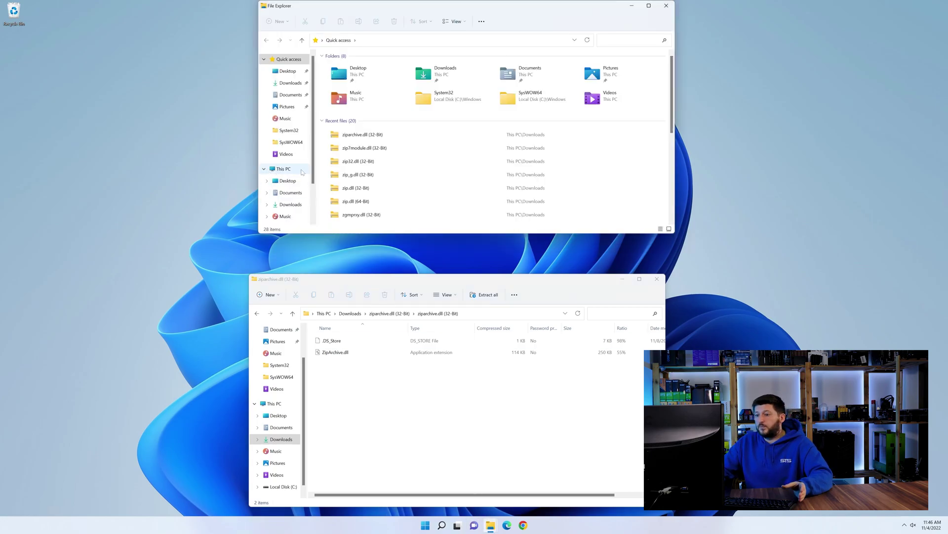
{"action": "left_click", "coordinate": [302, 172]}
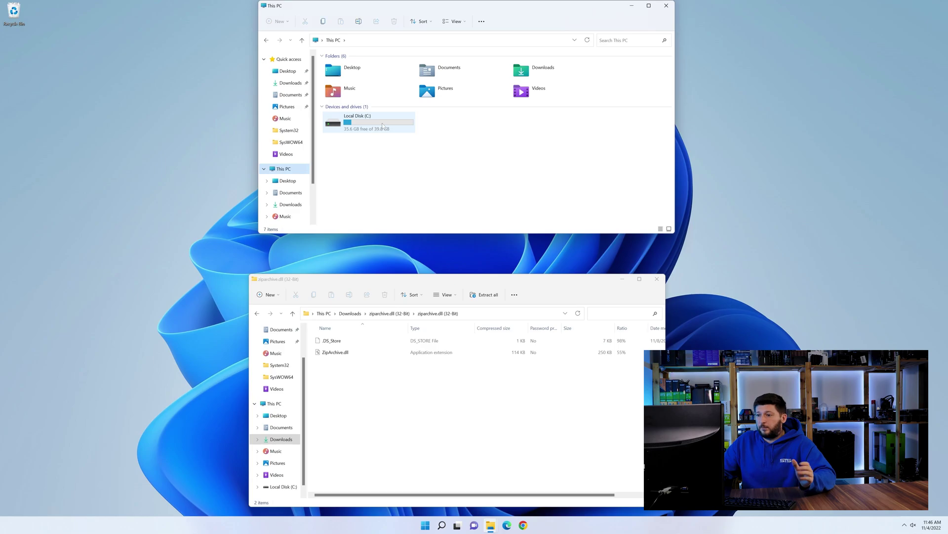
{"action": "double_click", "coordinate": [383, 126]}
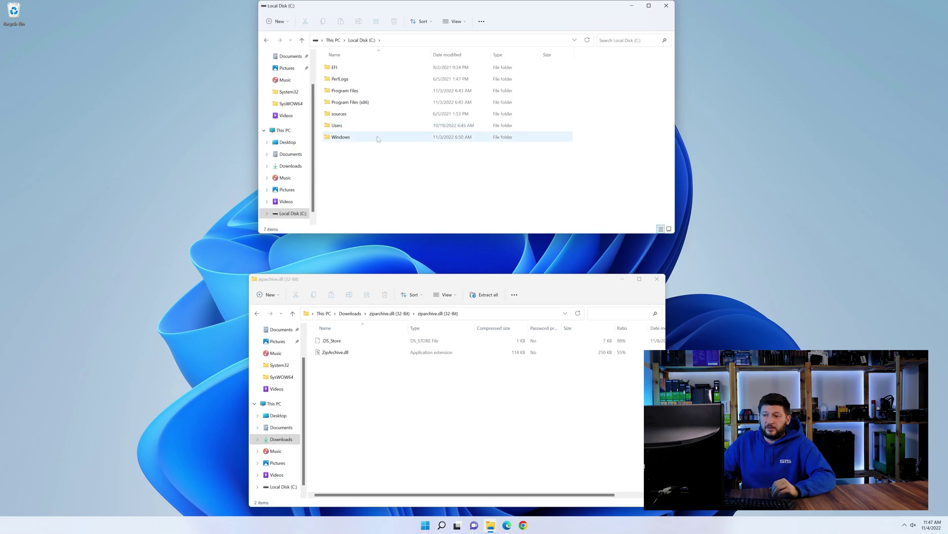
{"action": "double_click", "coordinate": [377, 139]}
{"action": "scroll", "coordinate": [376, 168], "scroll_direction": "down", "scroll_amount": 12}
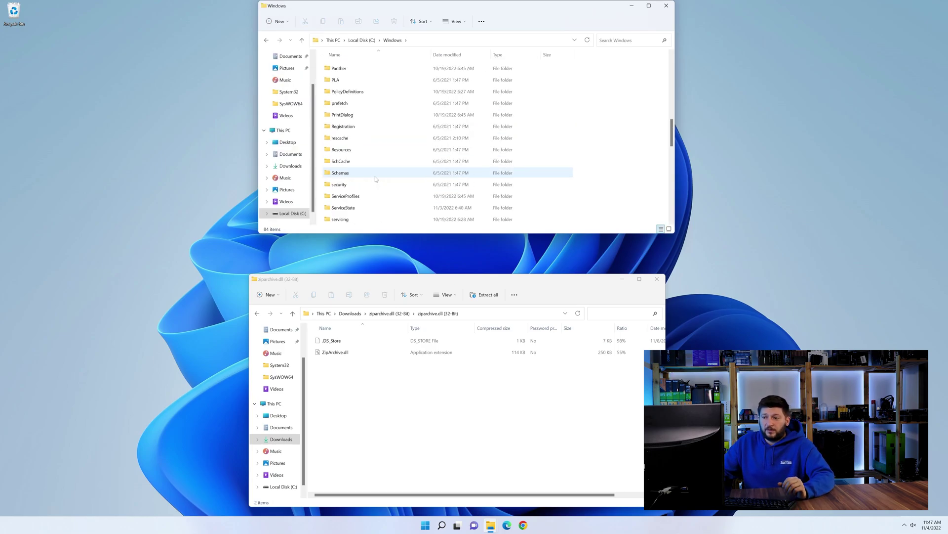
{"action": "scroll", "coordinate": [376, 179], "scroll_direction": "down", "scroll_amount": 6}
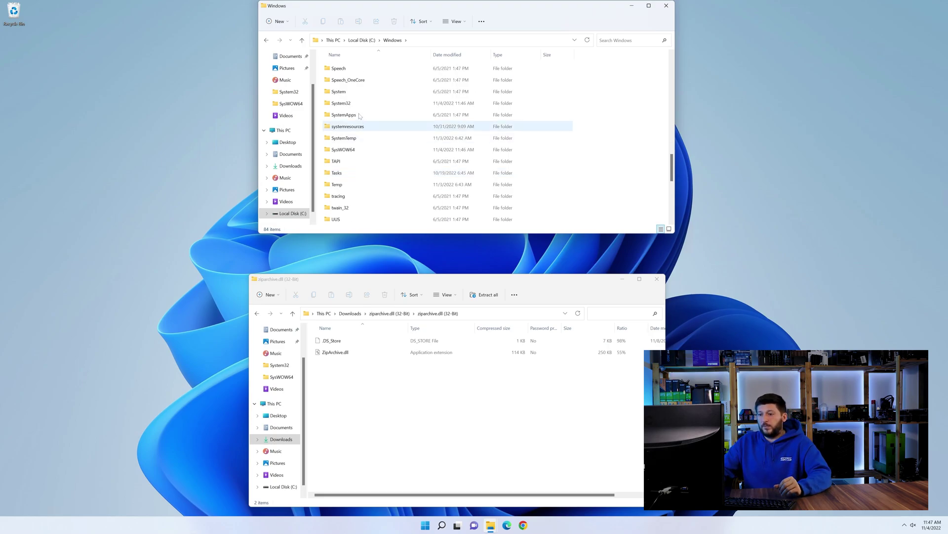
Step: Drag ZipArchive.dll into the System32 folder and close both Explorer windows
{"action": "left_click", "coordinate": [349, 104]}
{"action": "type", "text": "sysw"}
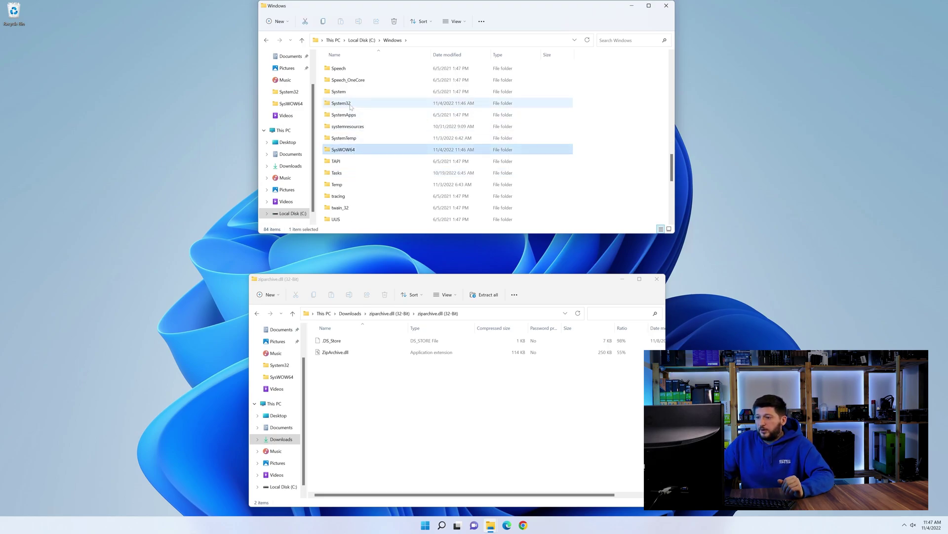
{"action": "left_click", "coordinate": [350, 103]}
{"action": "left_click_drag", "start_coordinate": [335, 351], "coordinate": [341, 149]}
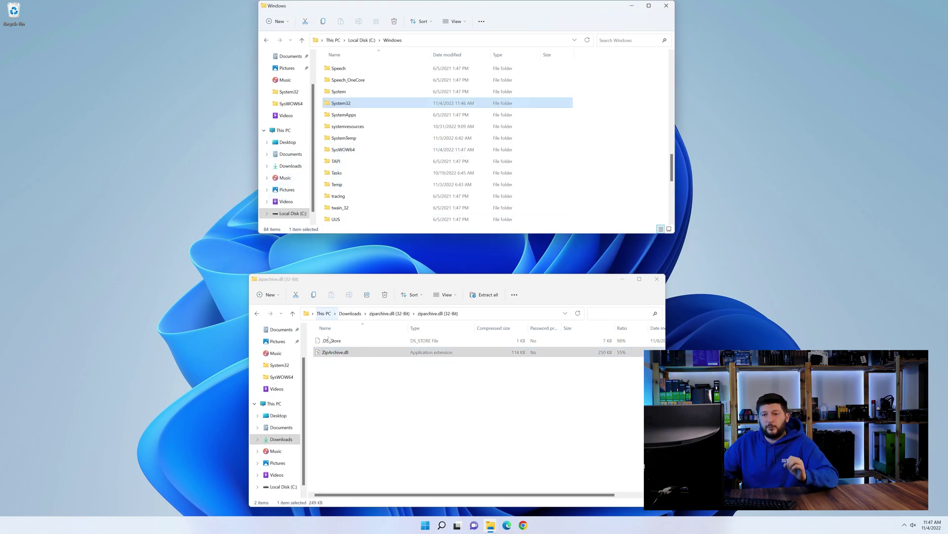
{"action": "left_click_drag", "start_coordinate": [329, 355], "coordinate": [338, 106]}
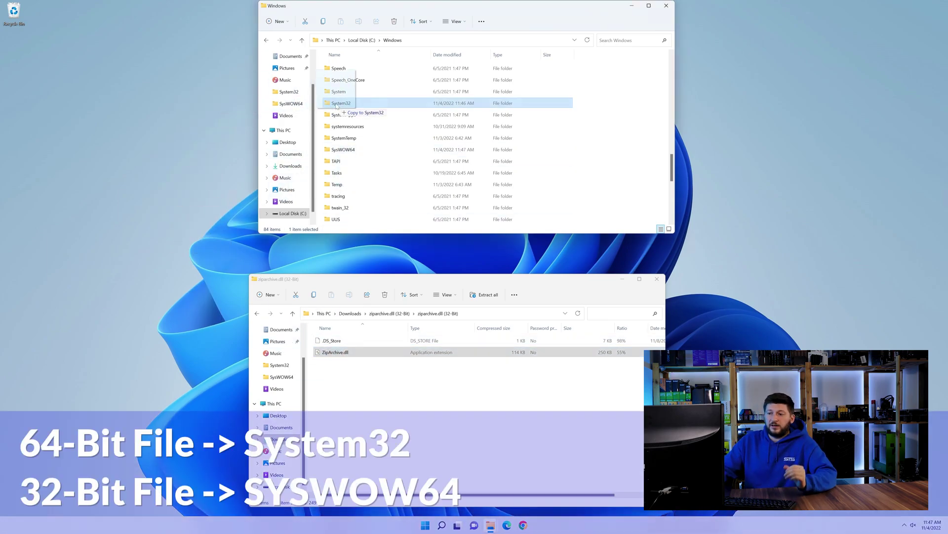
{"action": "left_click", "coordinate": [666, 7]}
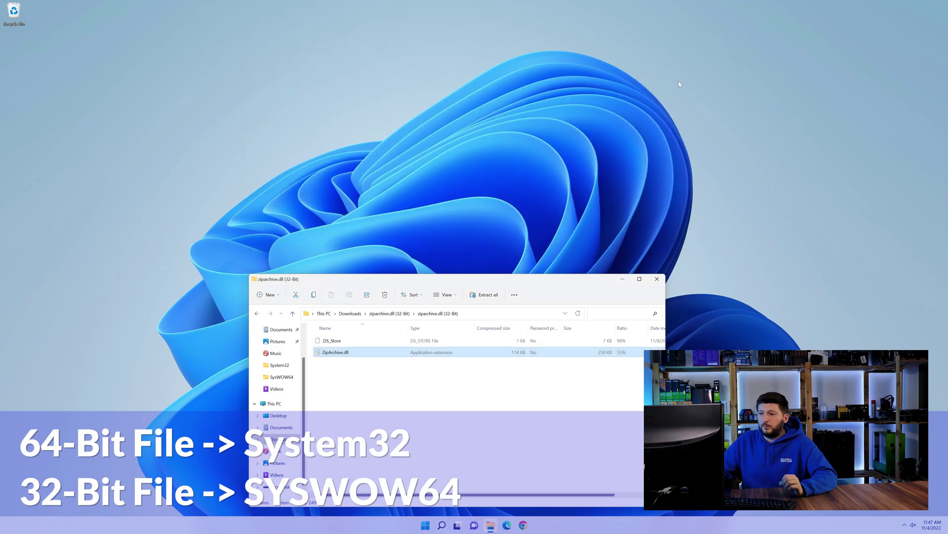
{"action": "left_click", "coordinate": [657, 279]}
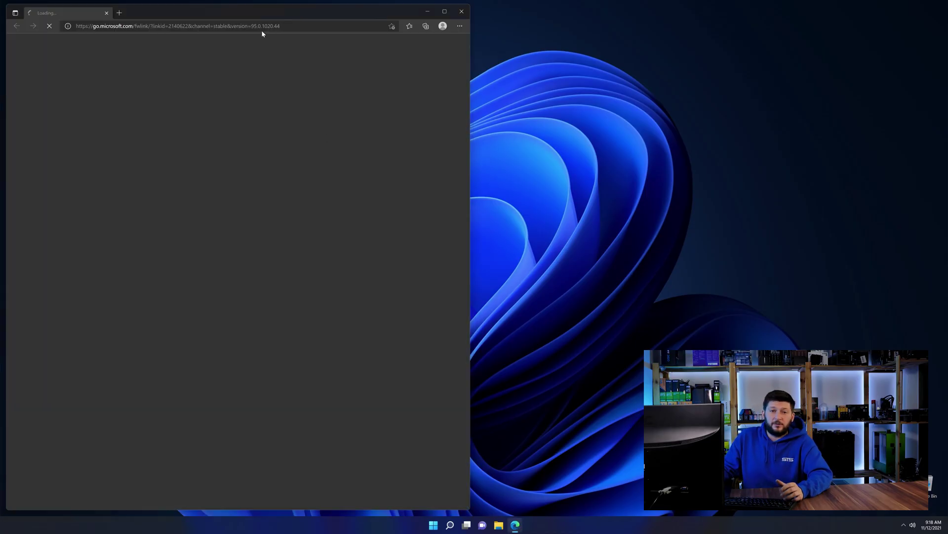
Step: Load the sts-tutorial Visual C++ Redistributable 2019 page in Edge and request the download
{"action": "left_click", "coordinate": [263, 28]}
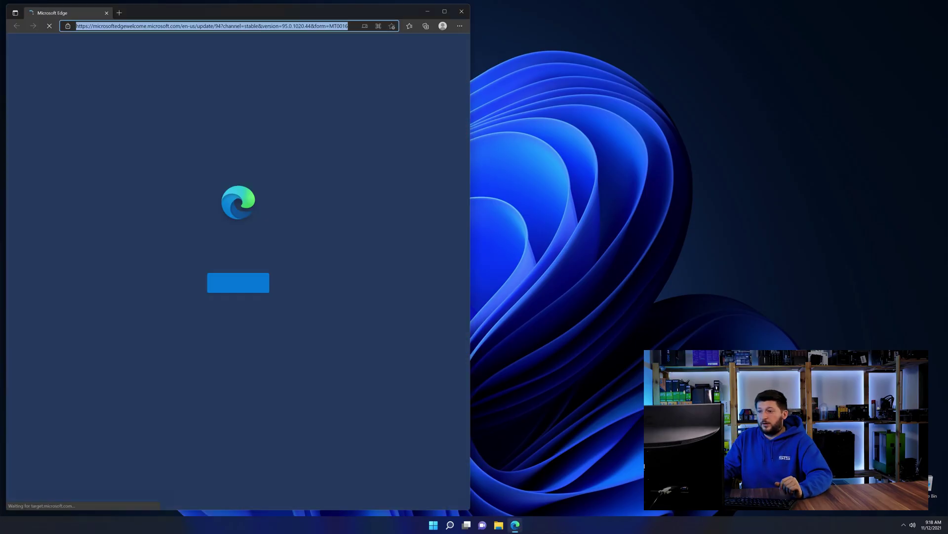
{"action": "type", "text": "https://www.sts-tutorial.com/download/credistributable2019"}
{"action": "key", "text": "Return"}
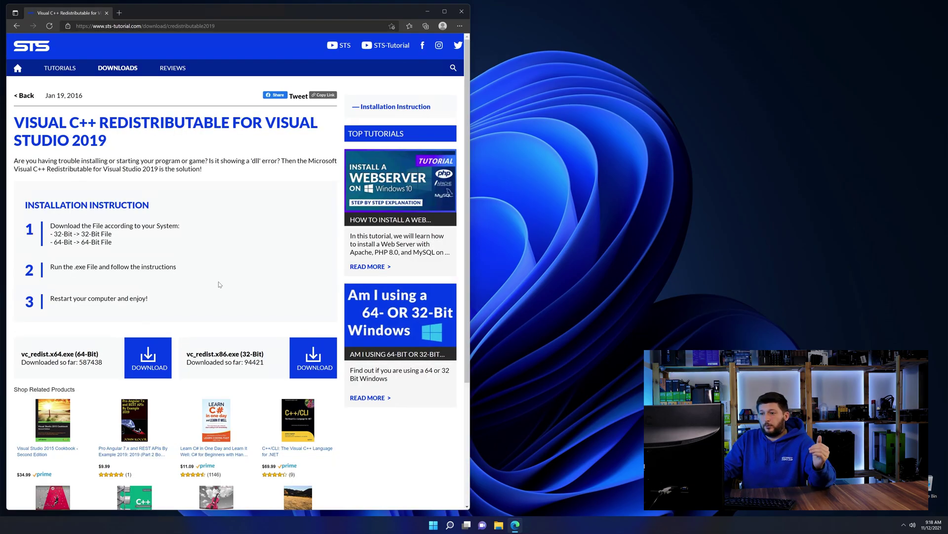
{"action": "scroll", "coordinate": [168, 325], "scroll_direction": "down", "scroll_amount": 3}
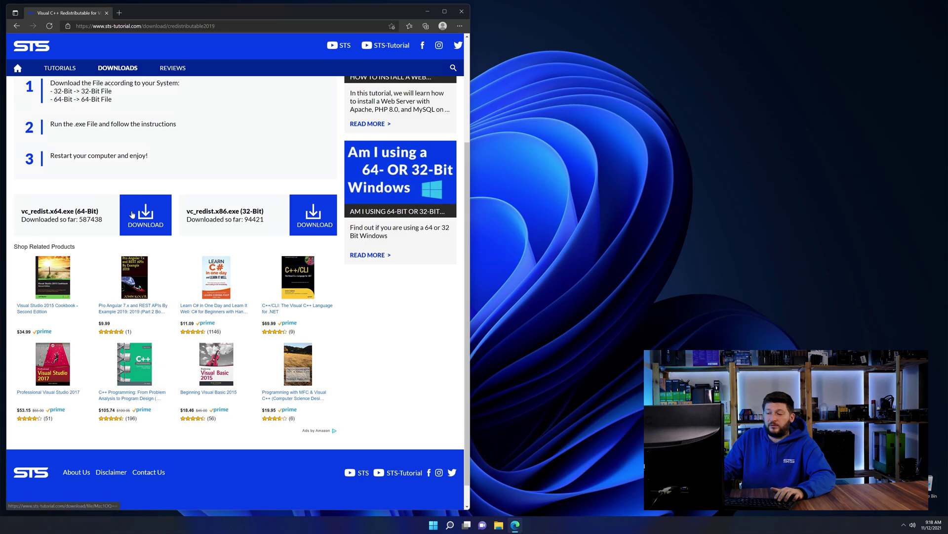
{"action": "left_click", "coordinate": [325, 225]}
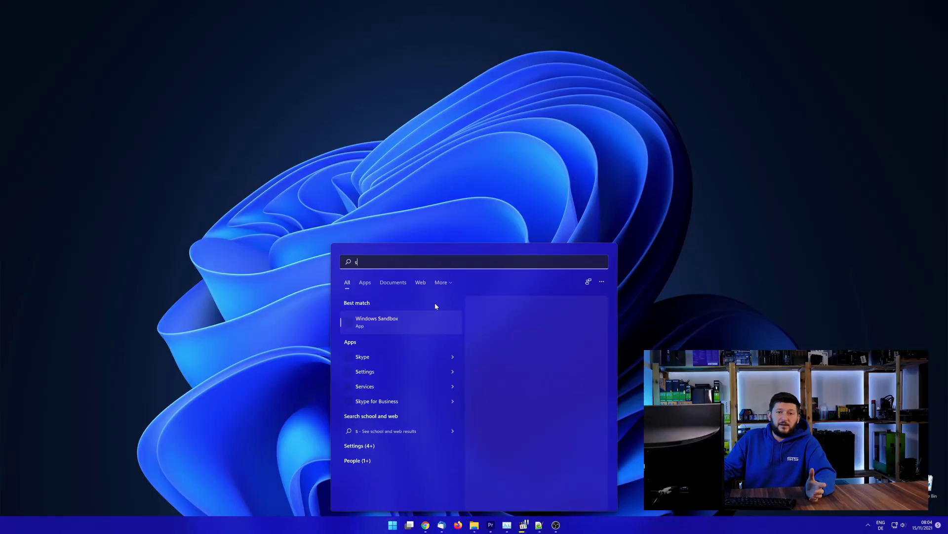
Step: Search 'system' and open Settings' System About page to check the system type
{"action": "type", "text": "ystem"}
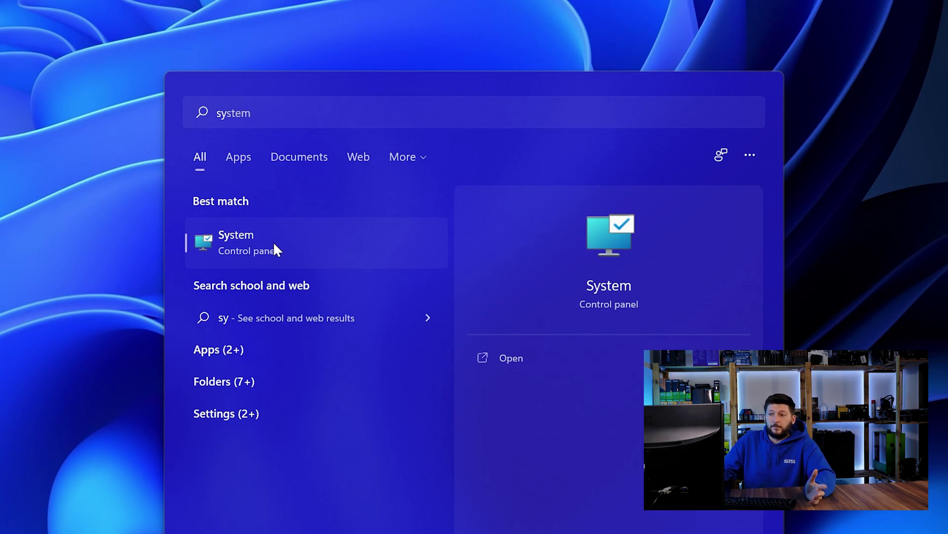
{"action": "left_click", "coordinate": [275, 244]}
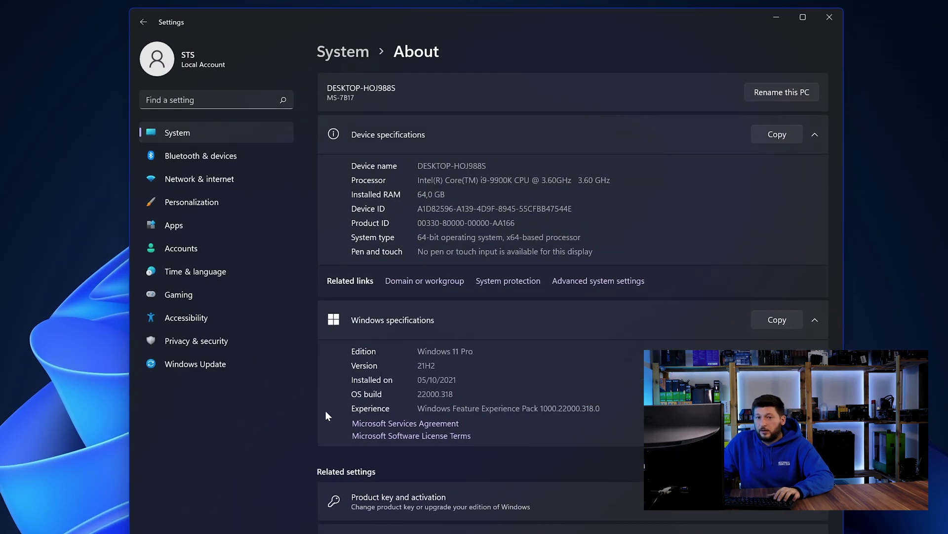
Step: Note the 64-bit system type and download vc_redist.x64.exe (64-Bit), dismissing the ad
{"action": "left_click_drag", "start_coordinate": [418, 238], "coordinate": [423, 238]}
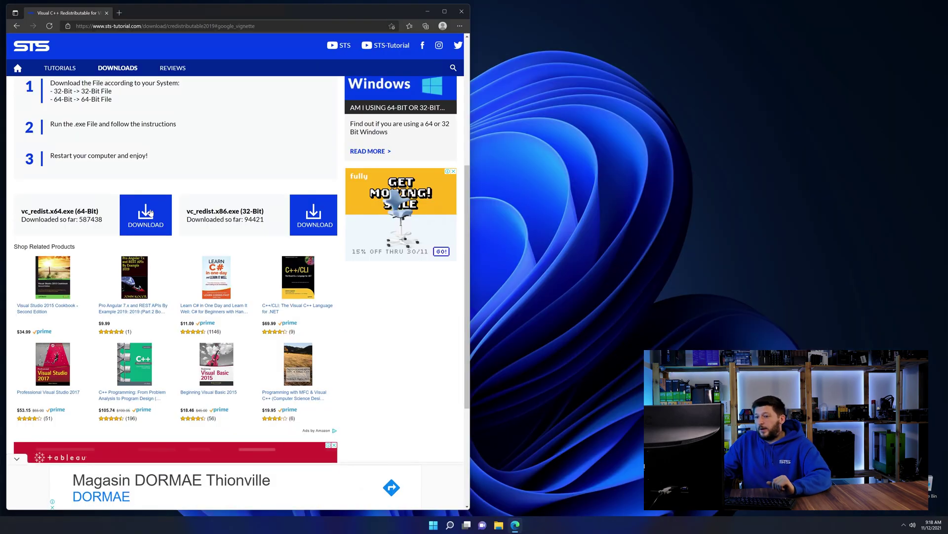
{"action": "left_click", "coordinate": [151, 212]}
{"action": "left_click", "coordinate": [260, 321]}
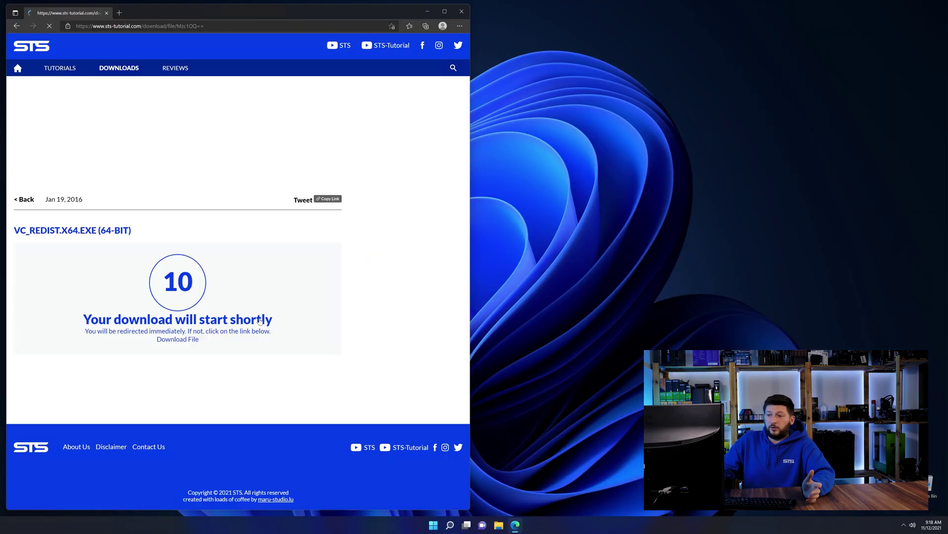
{"action": "left_click", "coordinate": [183, 340]}
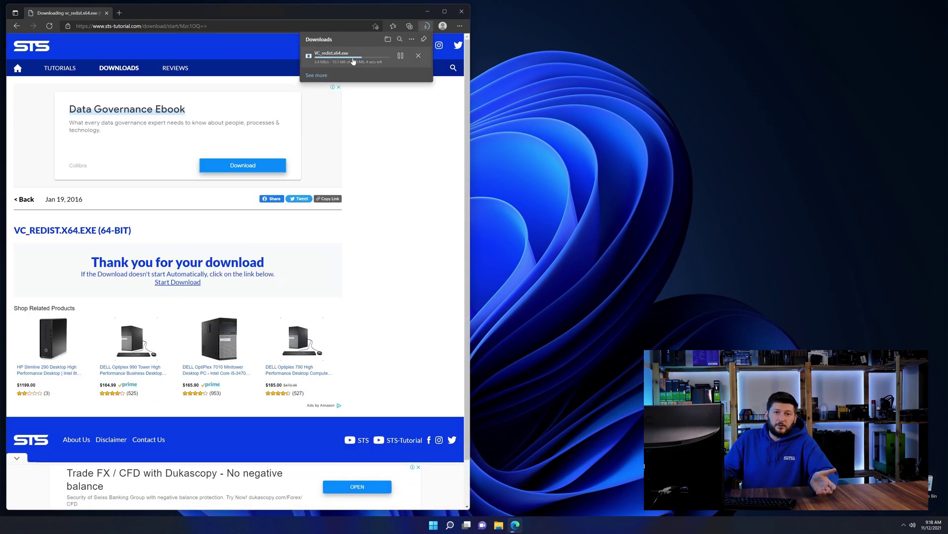
Step: Run vc_redist.x64.exe and start installing the Visual C++ 2015-2019 Redistributable (x64)
{"action": "left_click", "coordinate": [341, 56]}
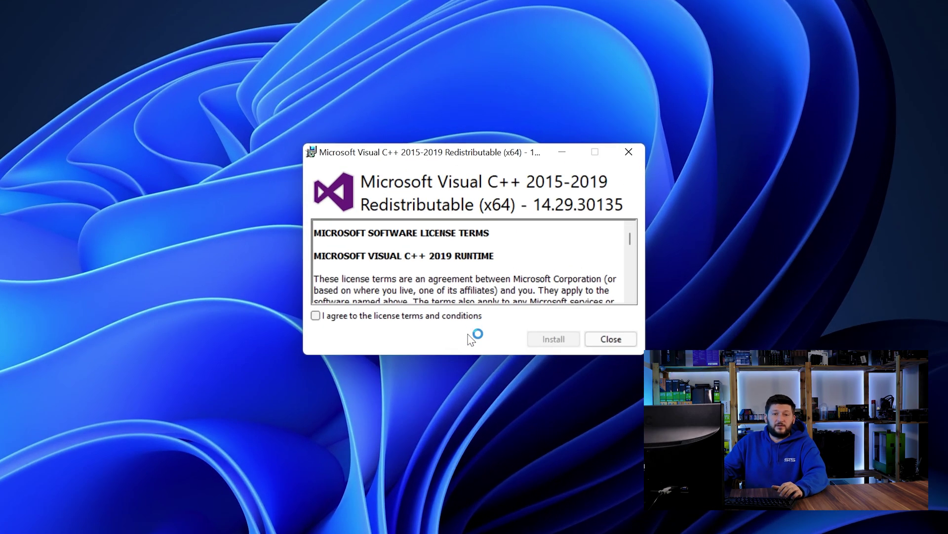
{"action": "left_click", "coordinate": [555, 339]}
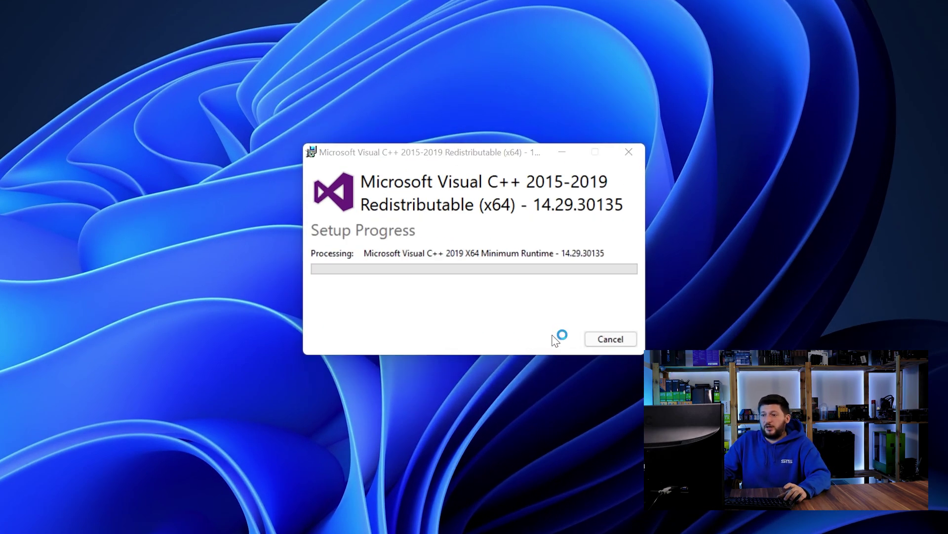